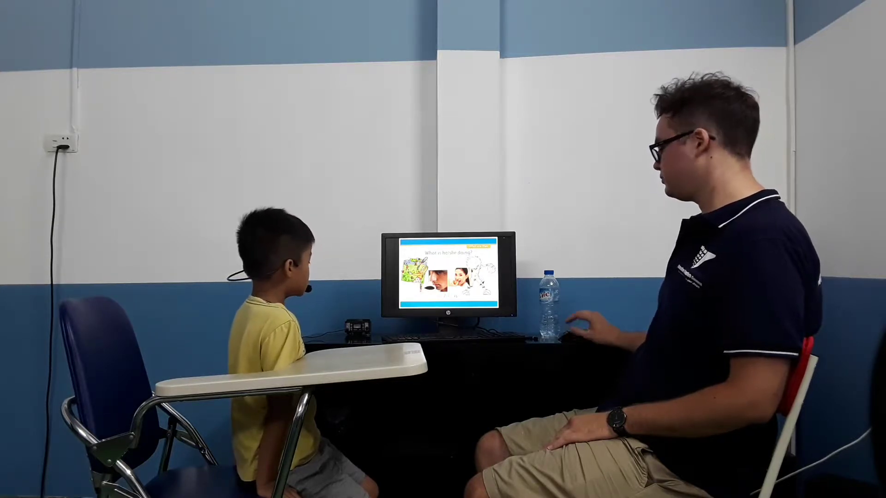
key("Right")
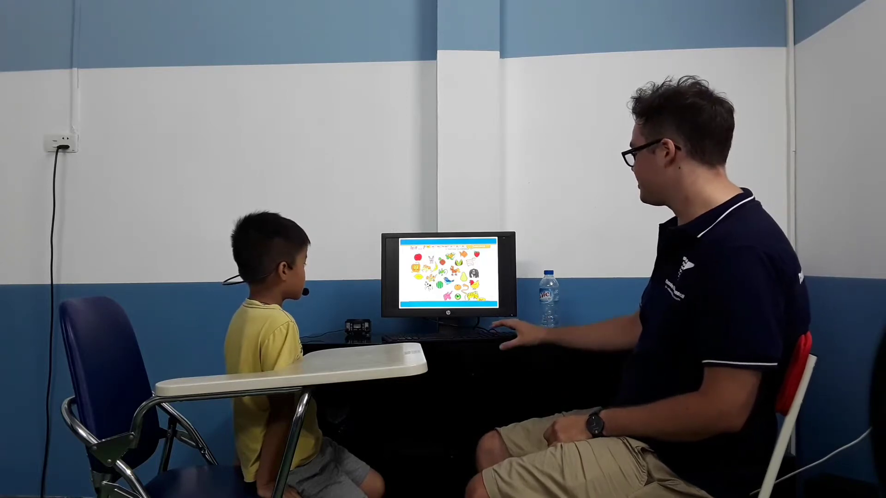
key("Return")
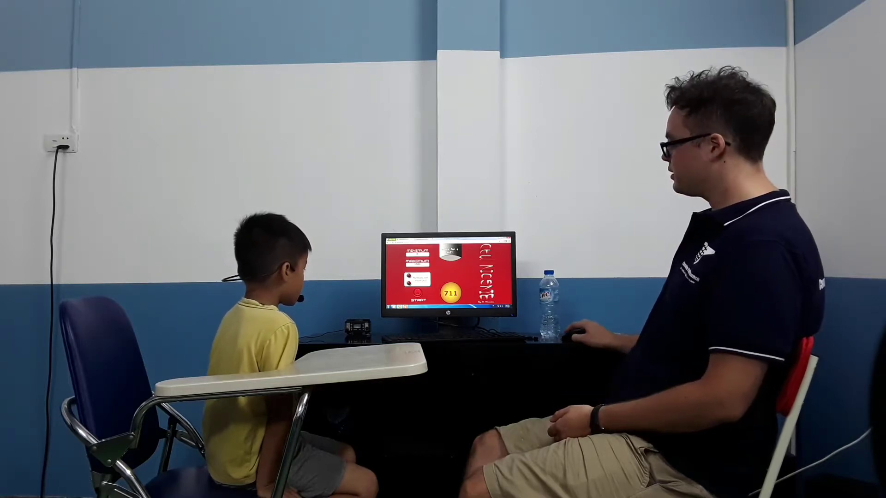
key("alt+Tab")
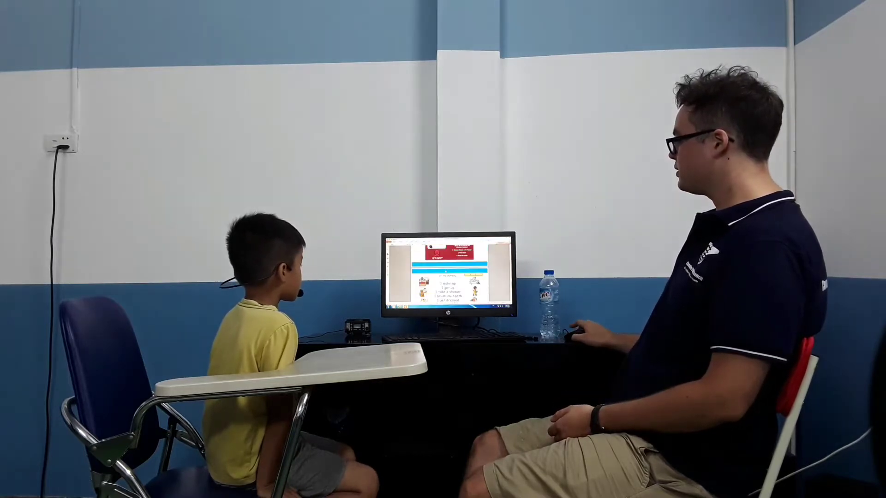